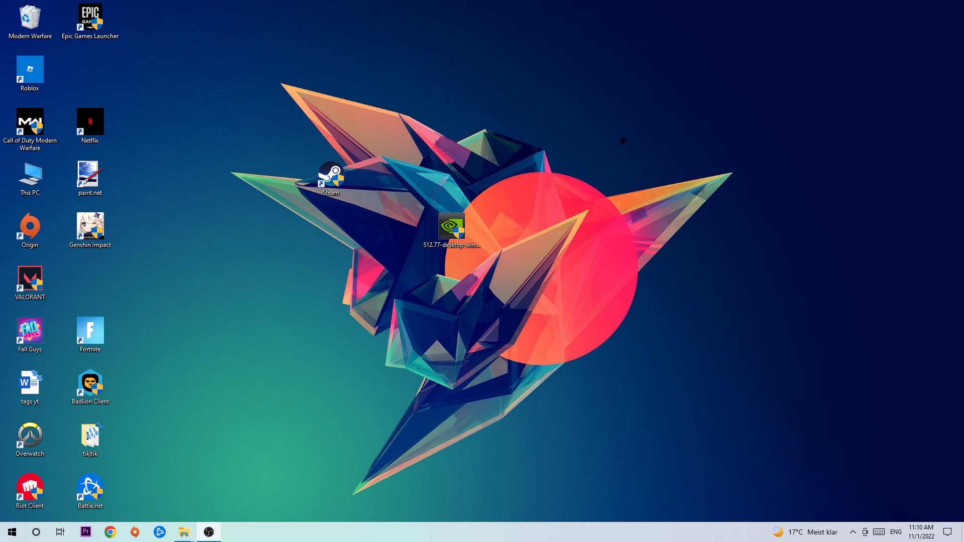
Open Task Manager full screen and sort running processes by CPU, then GPU usage
right_click(419, 536)
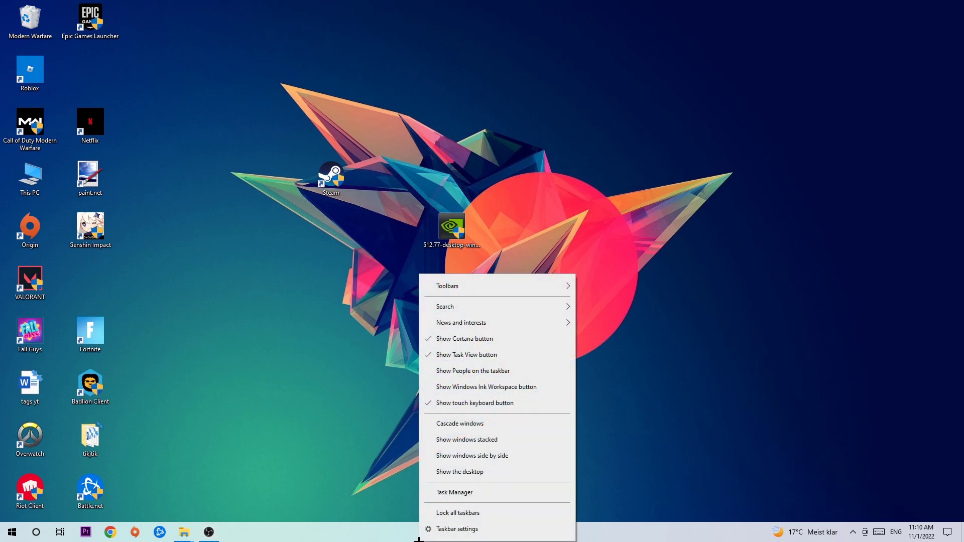
left_click(428, 492)
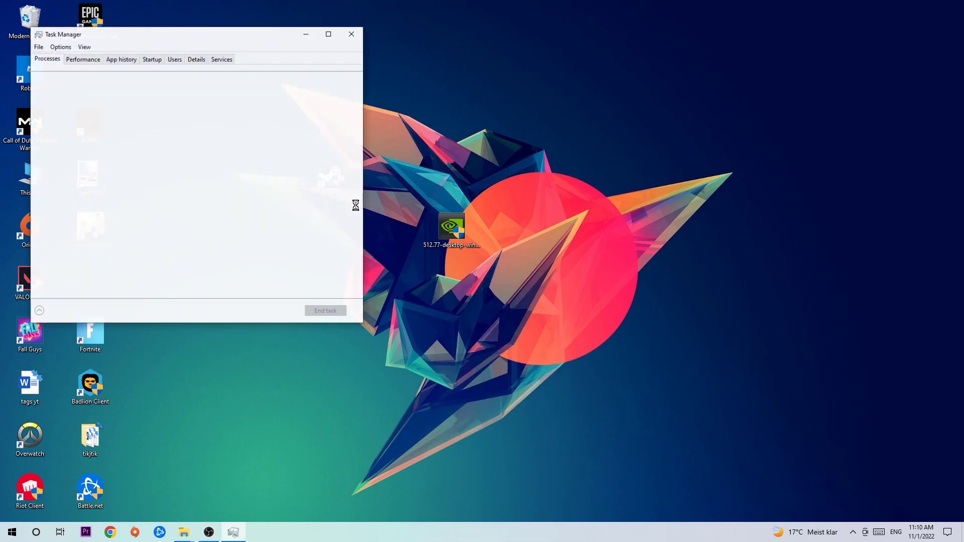
left_click(328, 33)
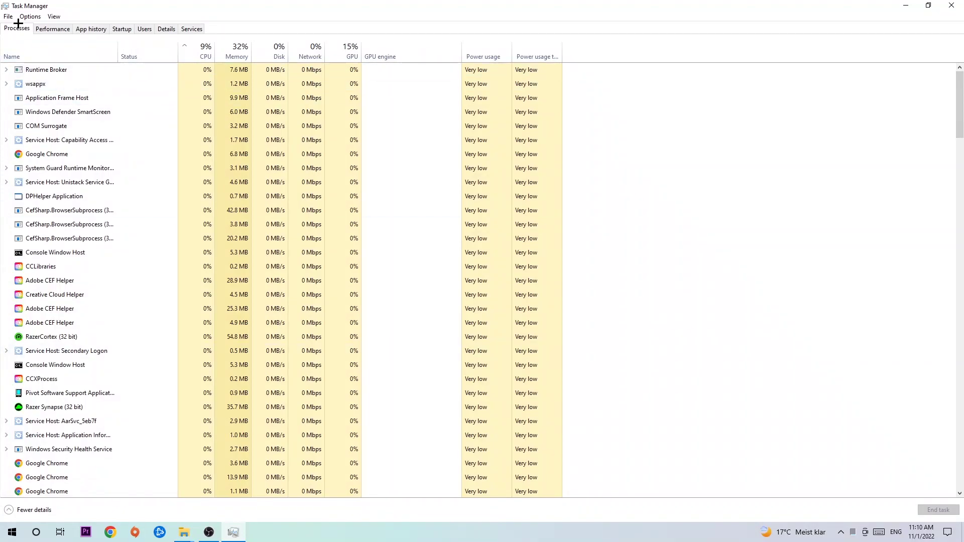
left_click(205, 48)
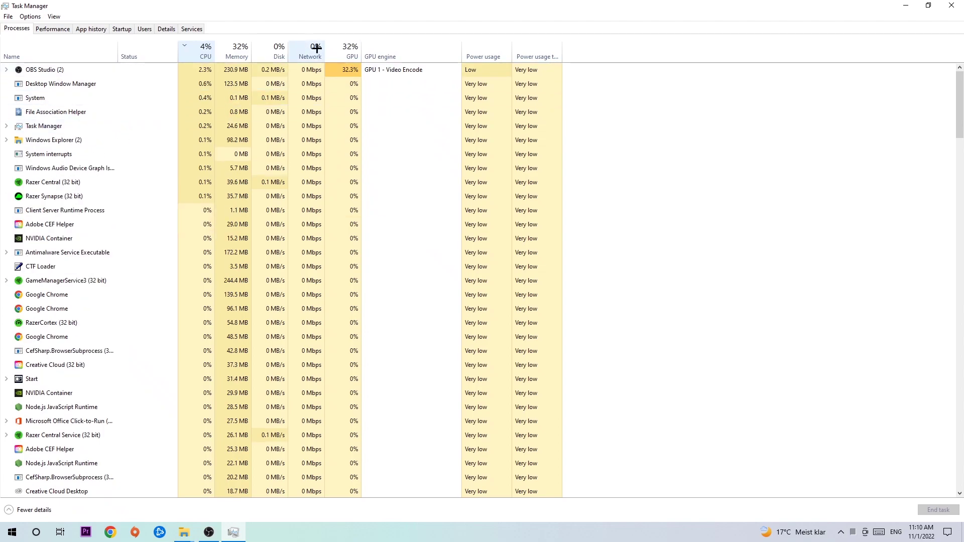
left_click(336, 51)
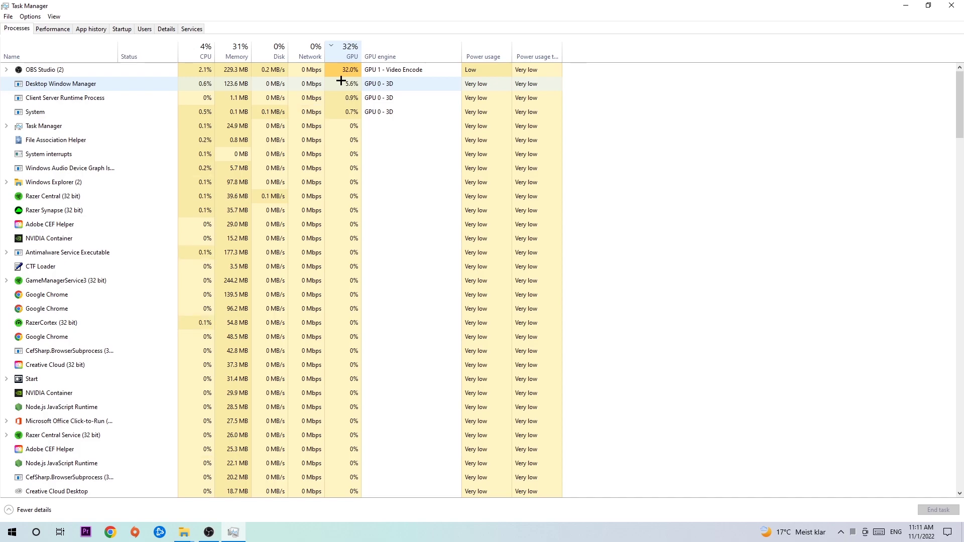
Inspect the OBS Studio process's actions without ending it, then close Task Manager
left_click(341, 69)
right_click(342, 70)
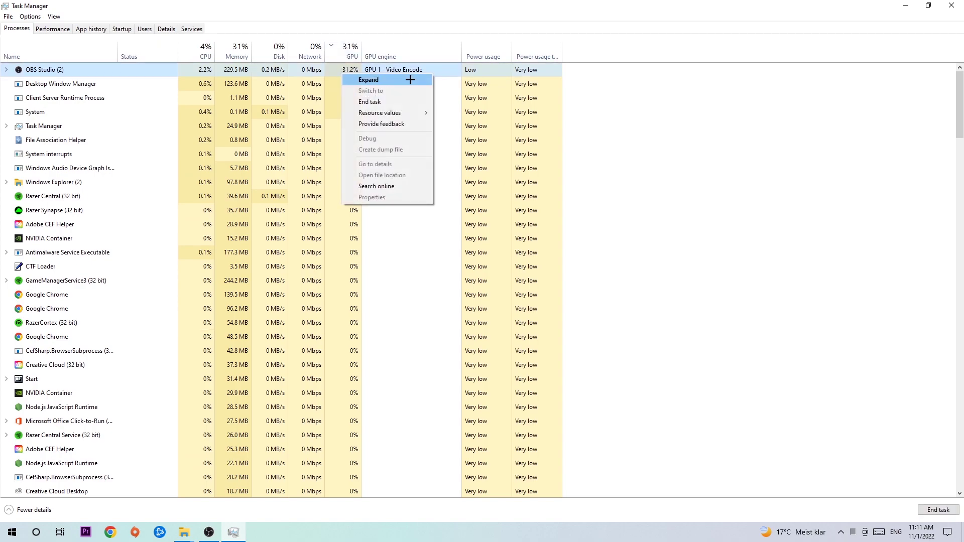
left_click(364, 8)
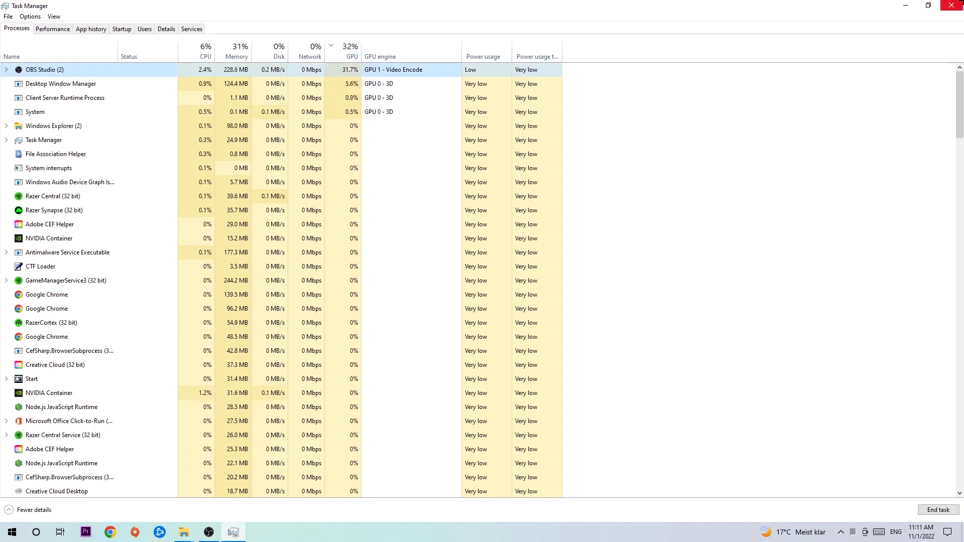
left_click(952, 6)
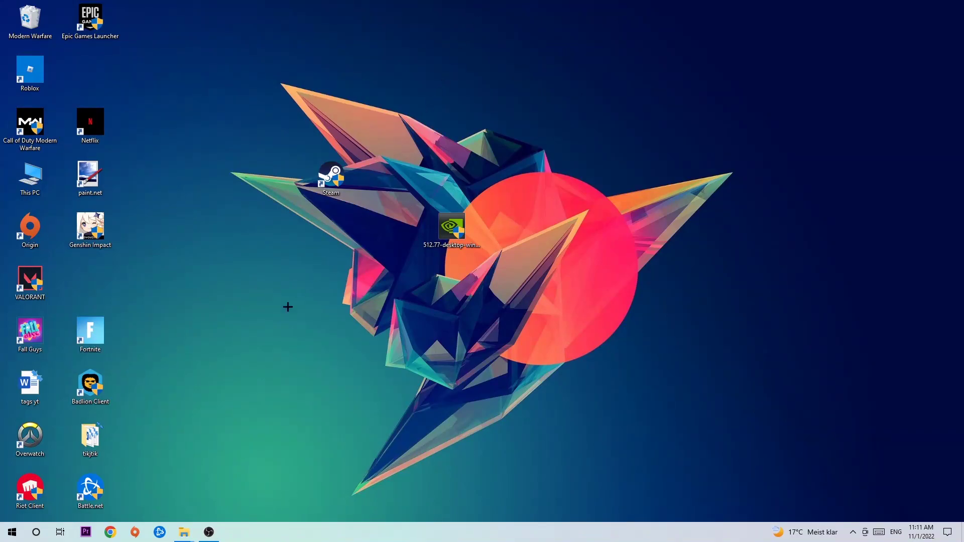
Review the Xbox Game Bar, Captures and Game Mode pages in Gaming settings
left_click(5, 537)
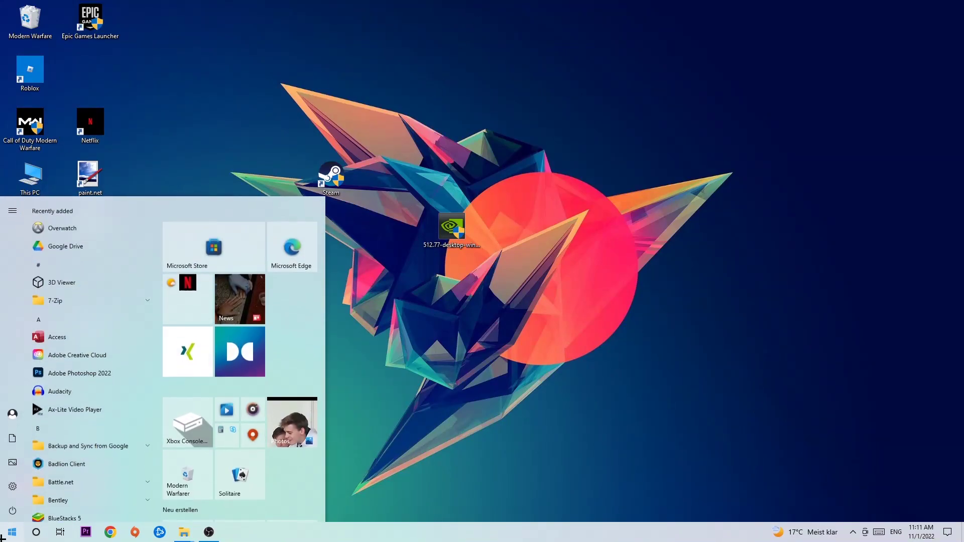
left_click(13, 486)
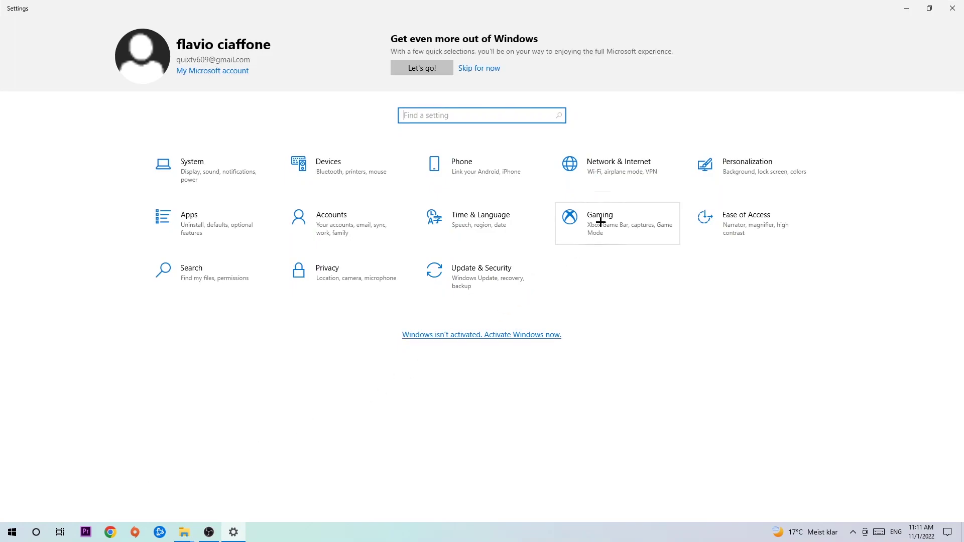
left_click(596, 210)
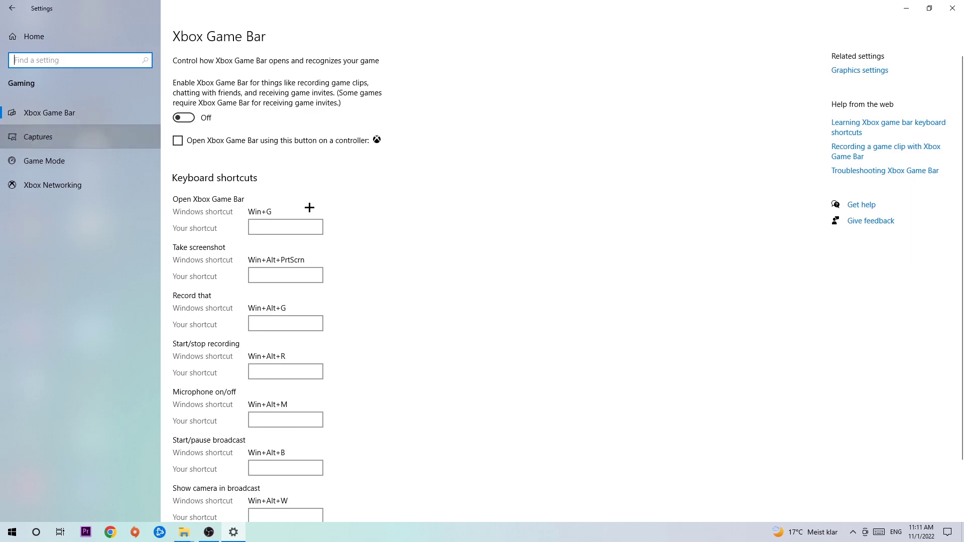
left_click(121, 138)
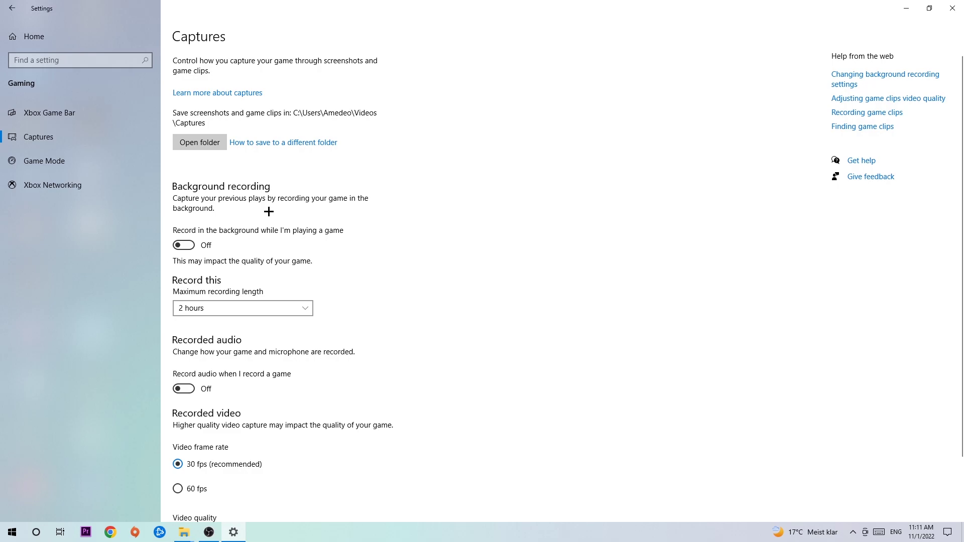
left_click(36, 165)
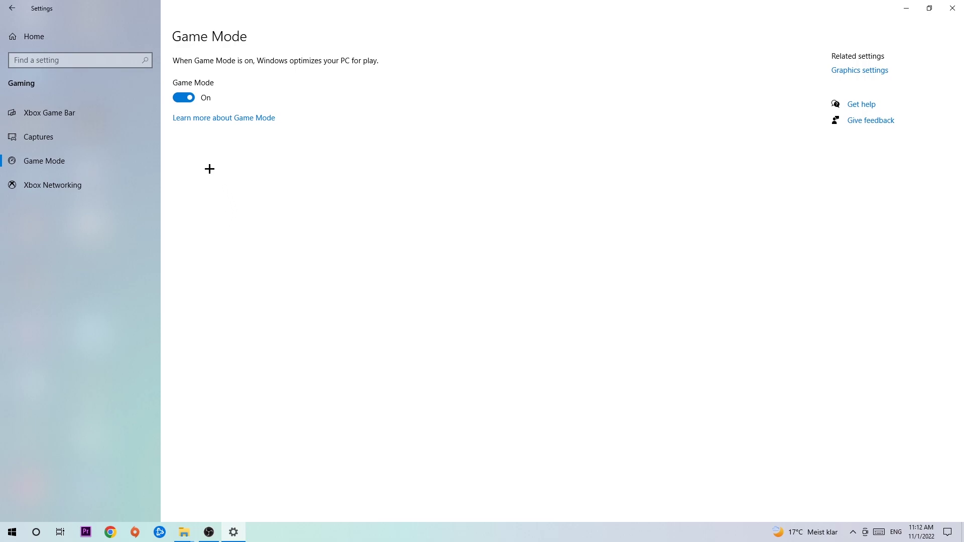
Check Windows Update's up-to-date status from Settings home, then close Settings
left_click(12, 8)
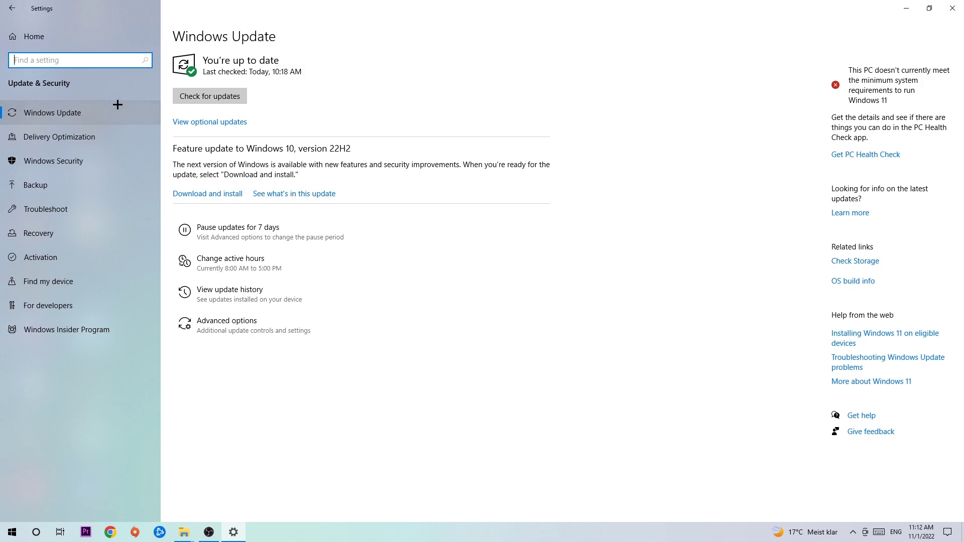
left_click(952, 7)
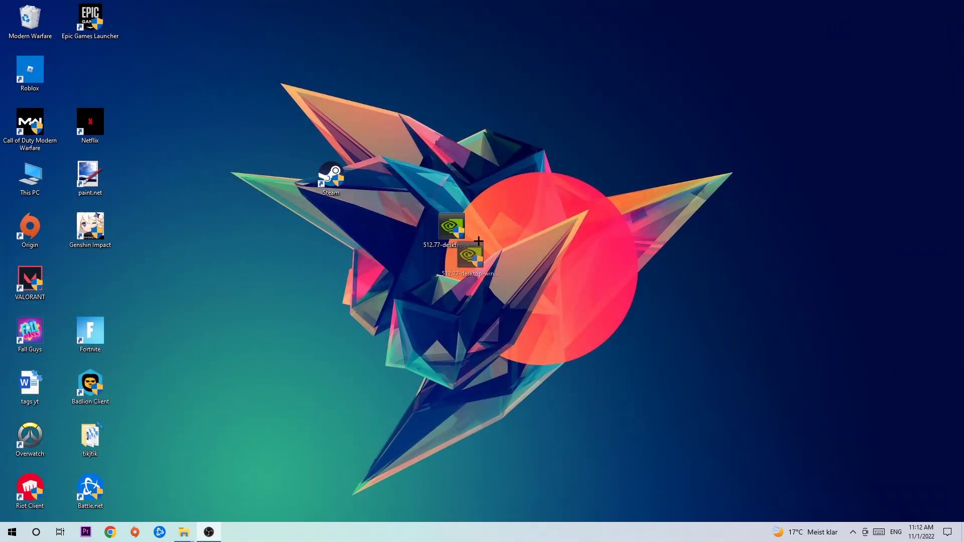
Drag the NVIDIA 512.77 installer icon below the Steam icon to show its full name
left_click_drag(481, 237, 481, 290)
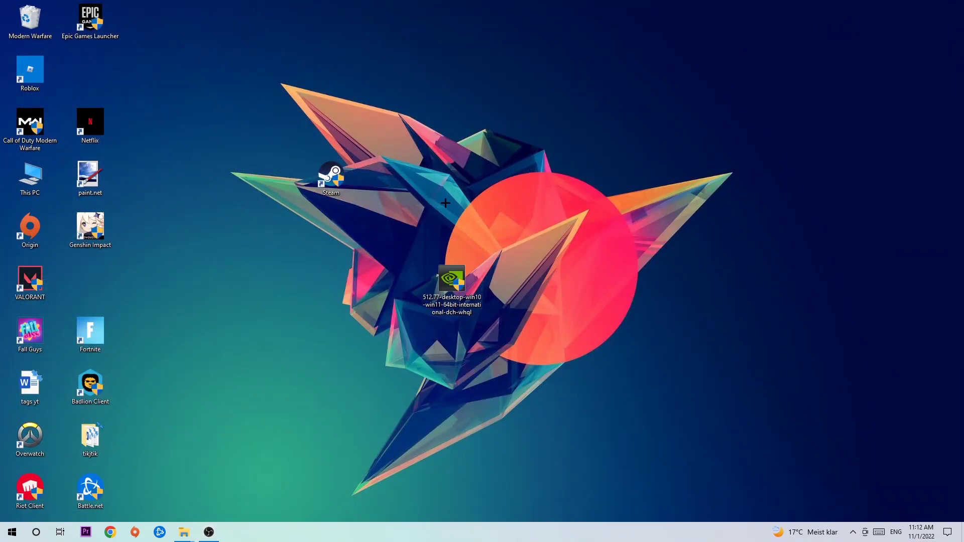